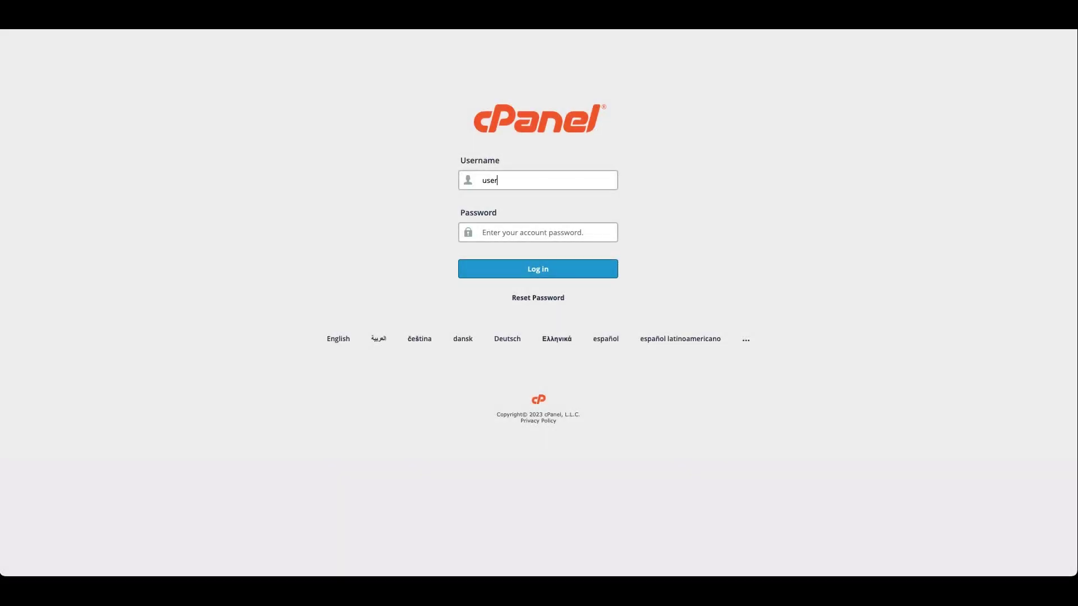
text(name)
- Enter the pasted password after the username and log in to cPanel
key(Tab)
key(ctrl+v)
click(591, 271)
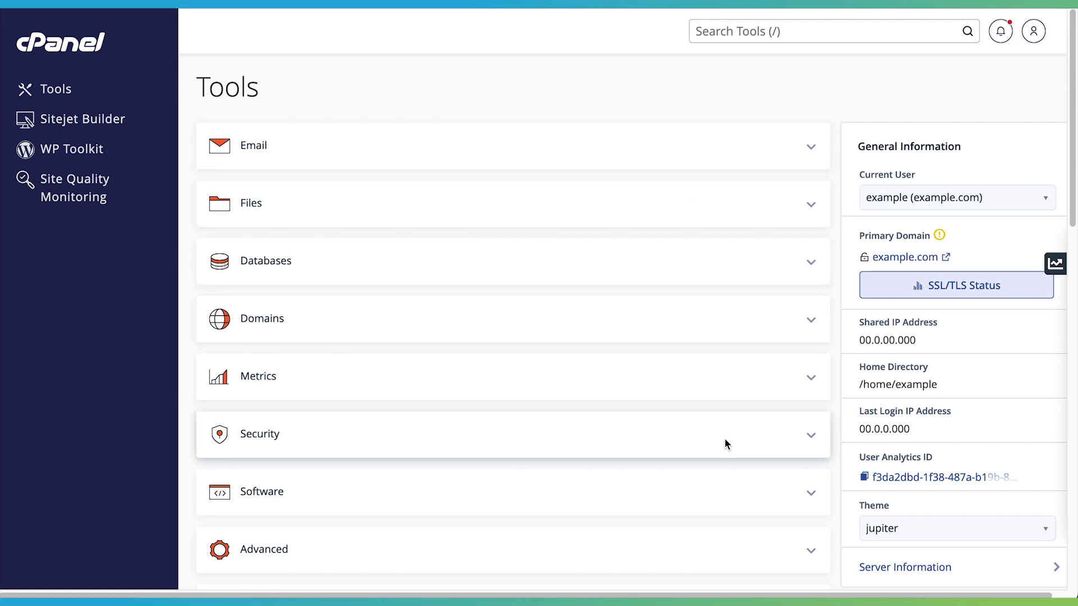
- Go to Security > SSH Access > Manage SSH Keys
click(809, 438)
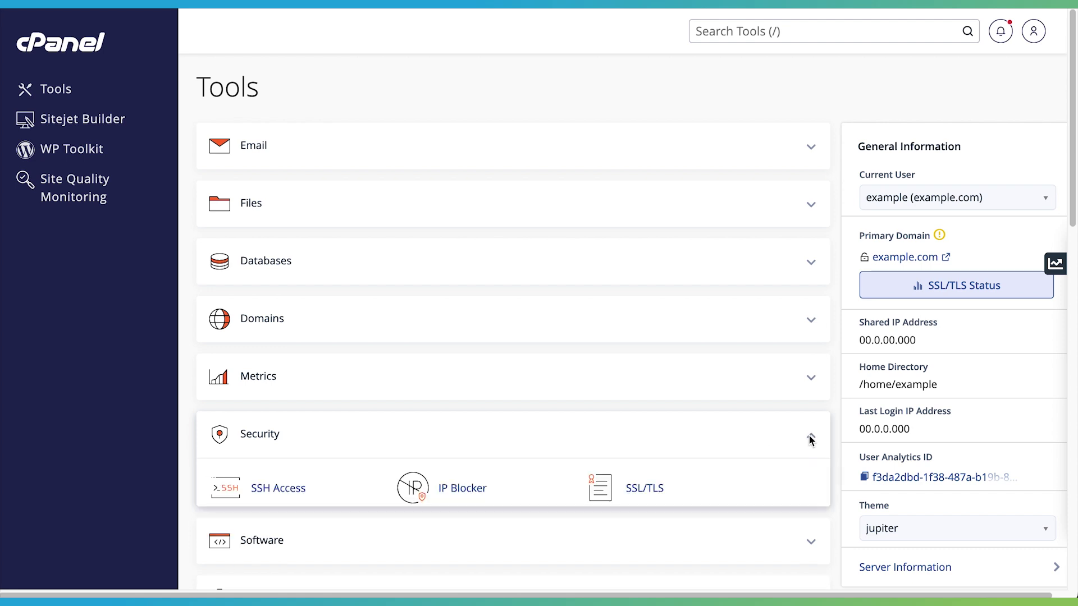
click(297, 488)
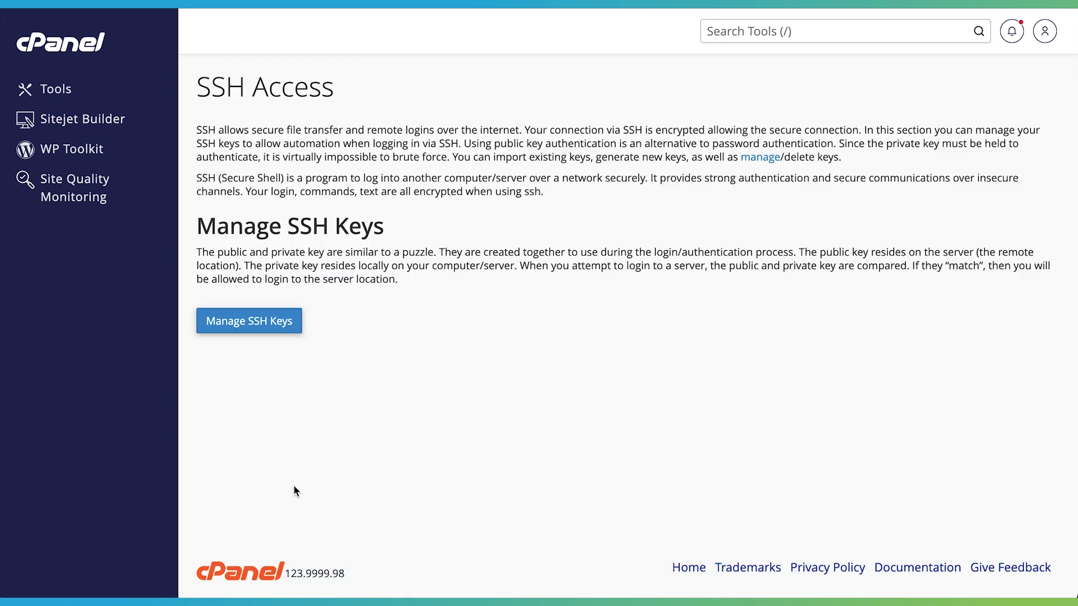
click(282, 323)
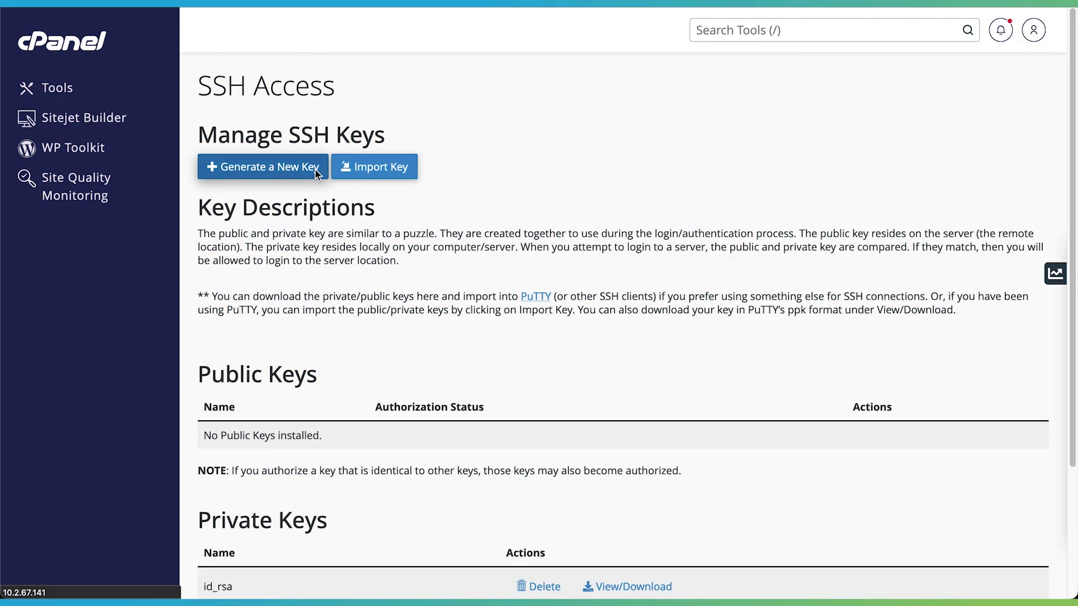
- Start generating a new SSH key from the Manage SSH Keys page
click(316, 169)
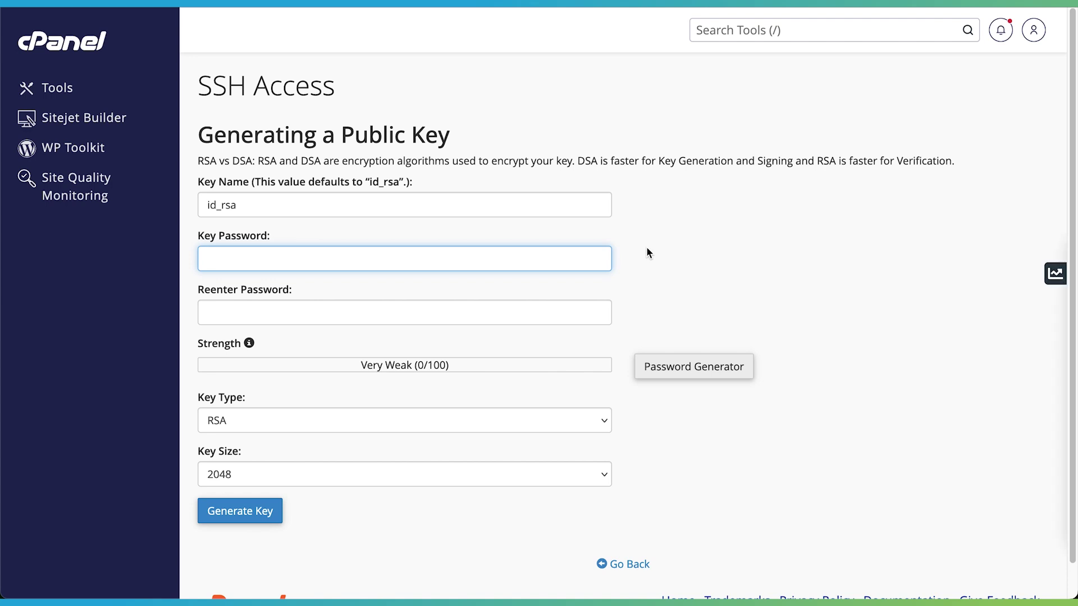
- Generate and copy a Very Strong password, confirm it's saved, and fill both key password fields
click(745, 371)
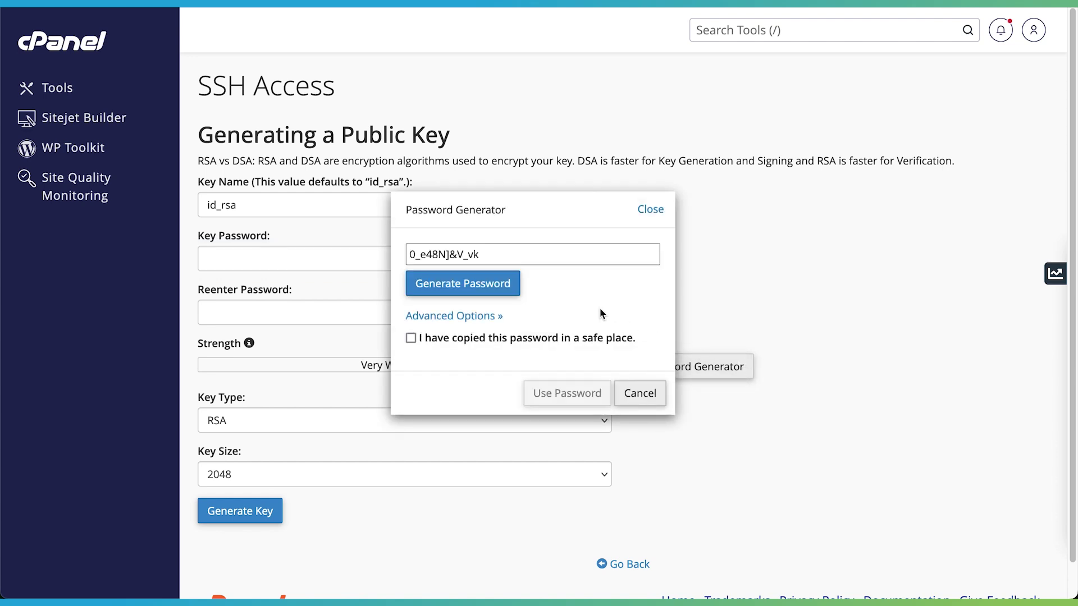
triple_click(490, 255)
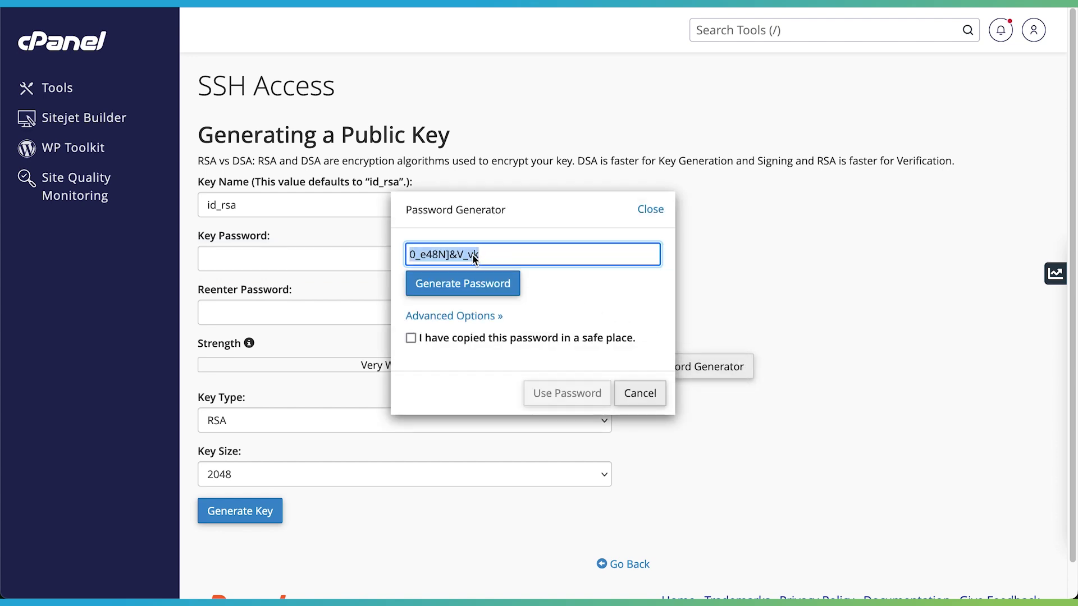
right_click(474, 260)
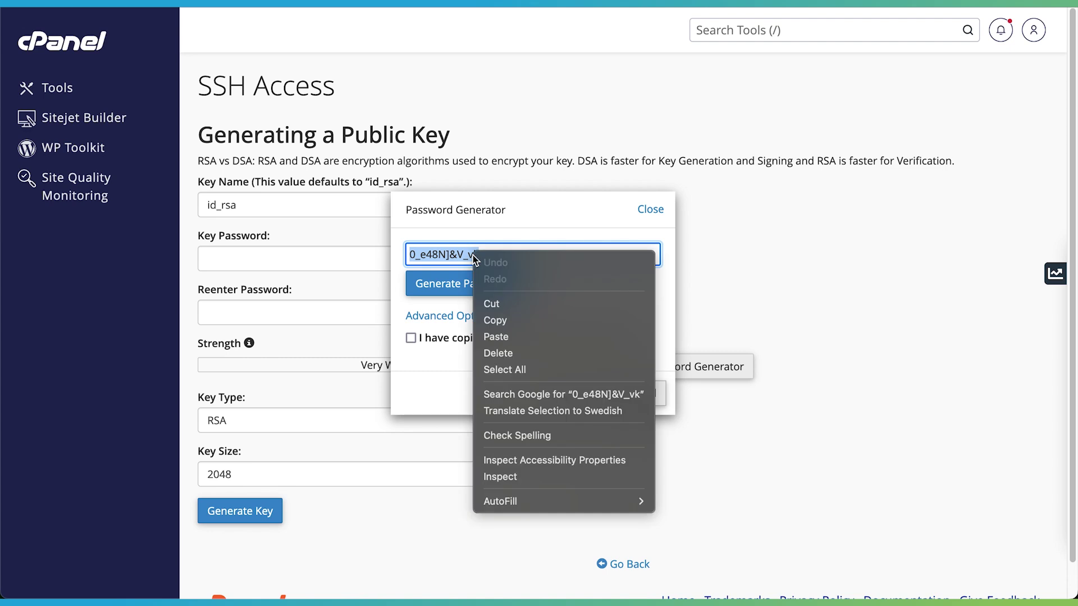
click(526, 318)
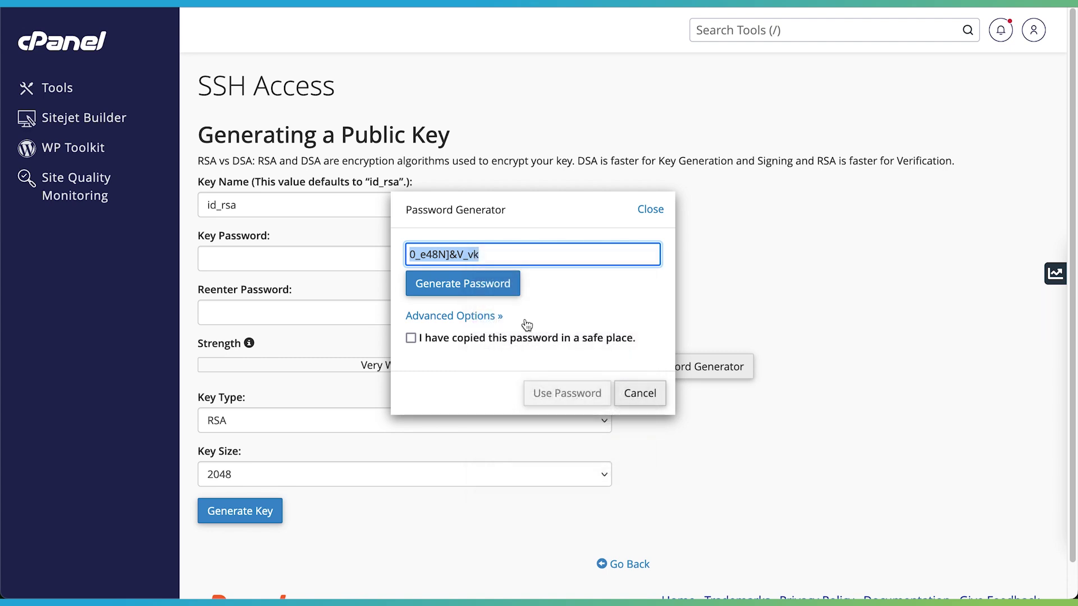
click(410, 339)
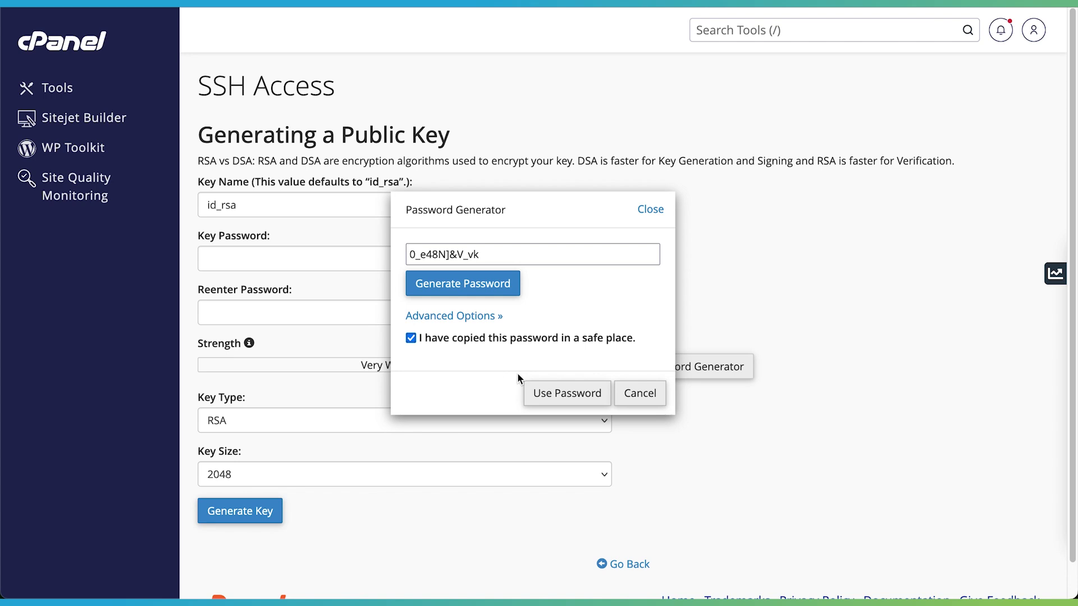
click(601, 400)
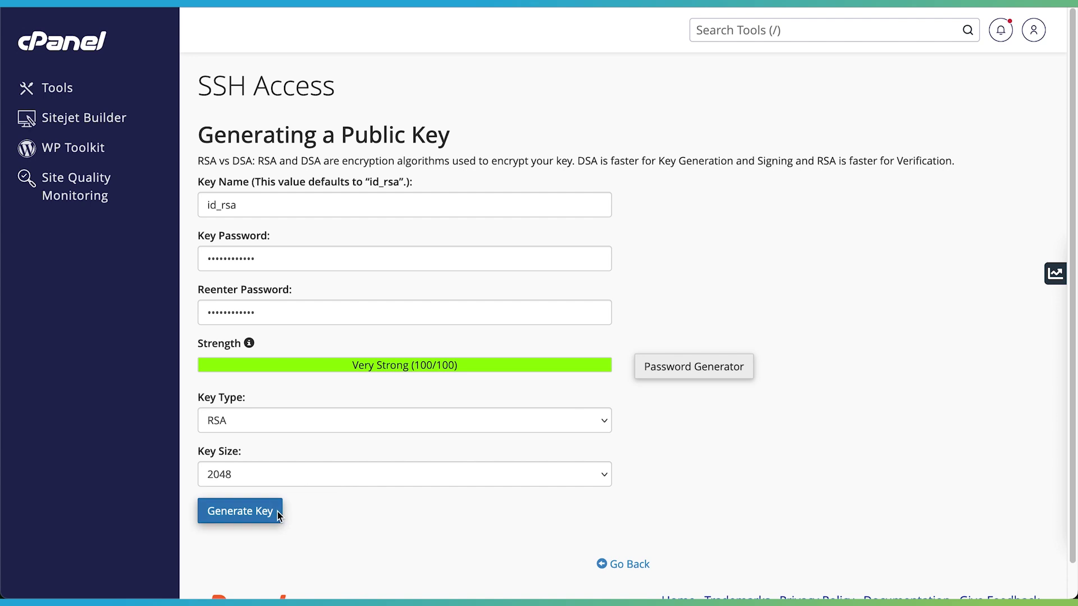
- Generate the id_rsa RSA 2048 key pair with the chosen password
click(276, 512)
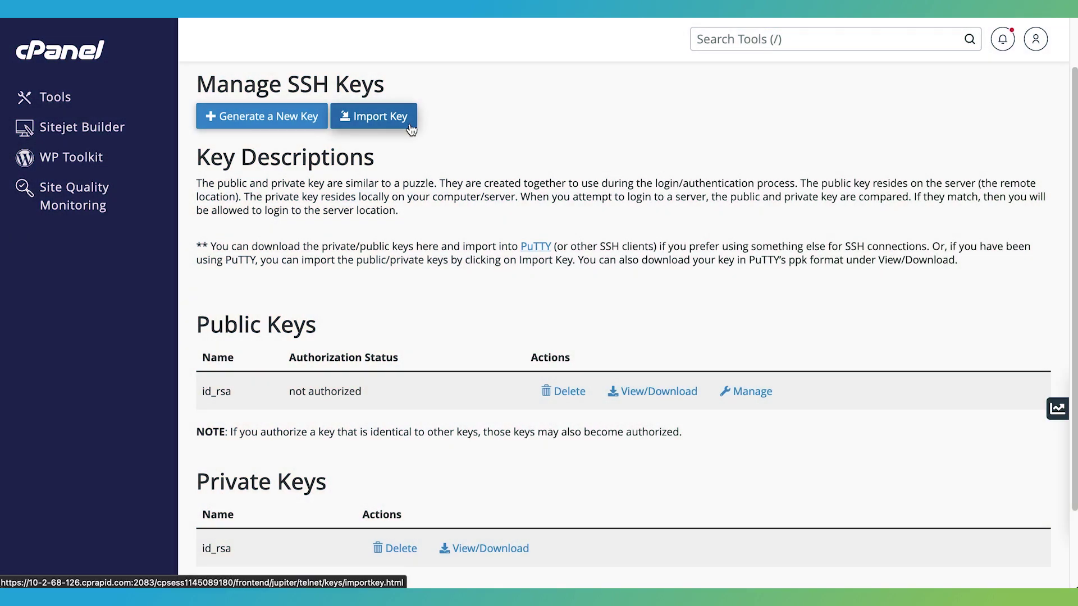
- Submit an empty Import Key form, then return to the SSH keys list
click(411, 126)
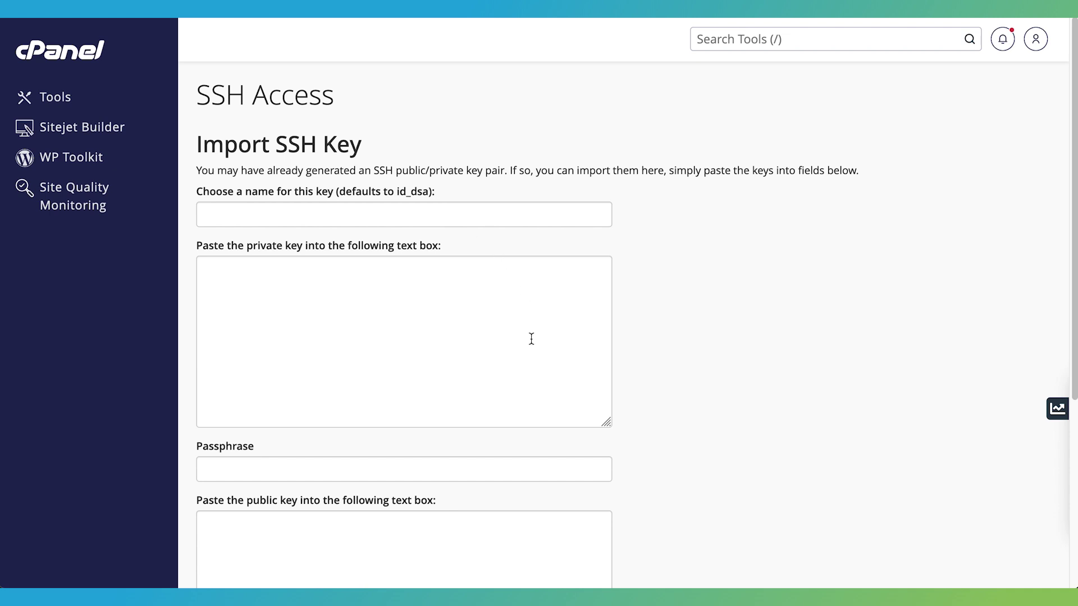
scroll(534, 309, down, 2)
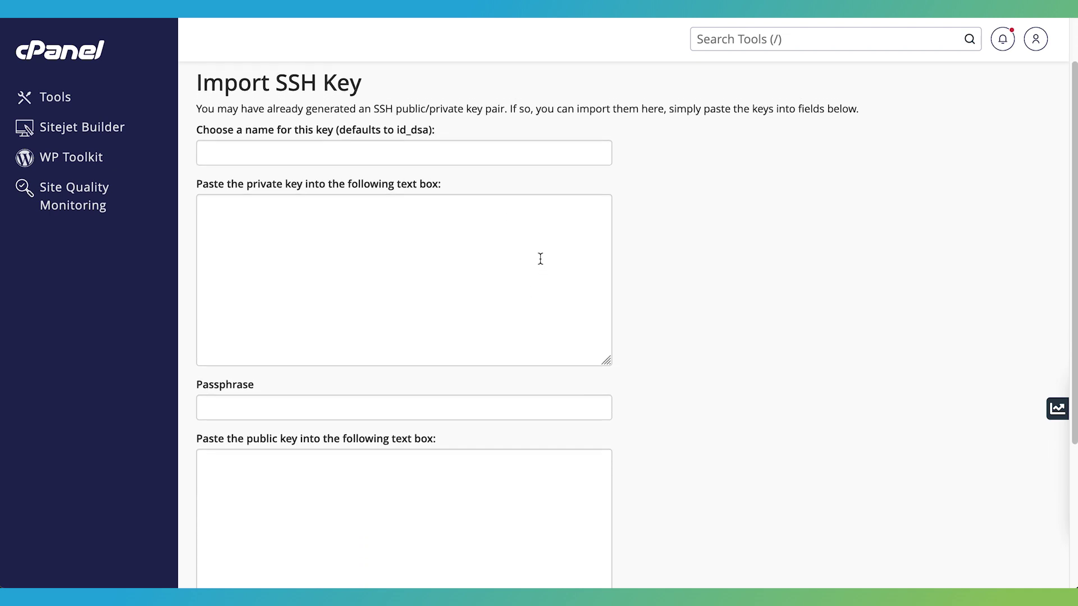
scroll(539, 258, down, 1)
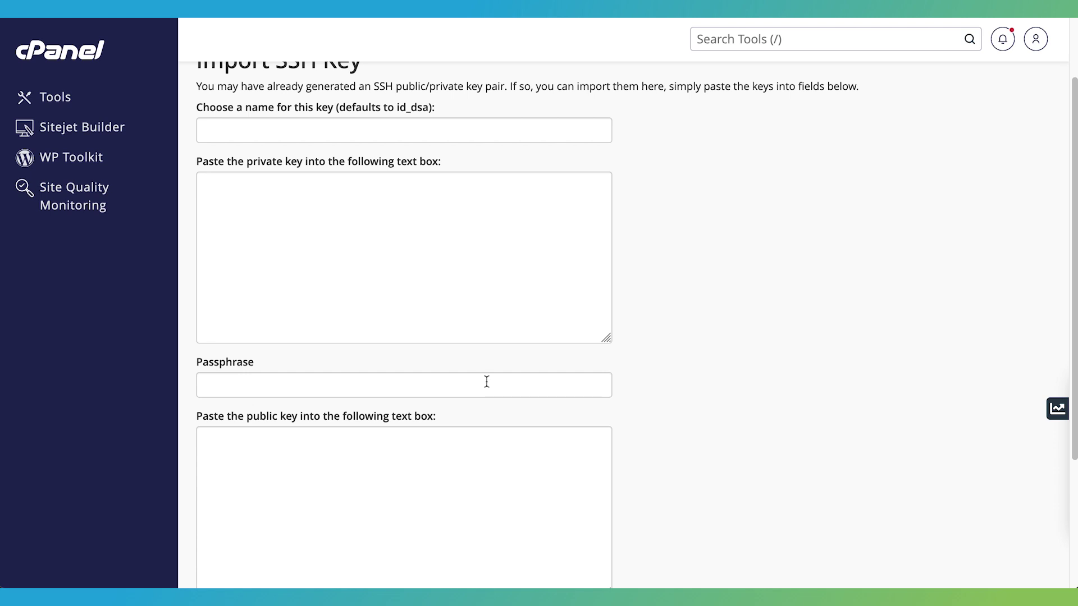
scroll(485, 381, down, 3)
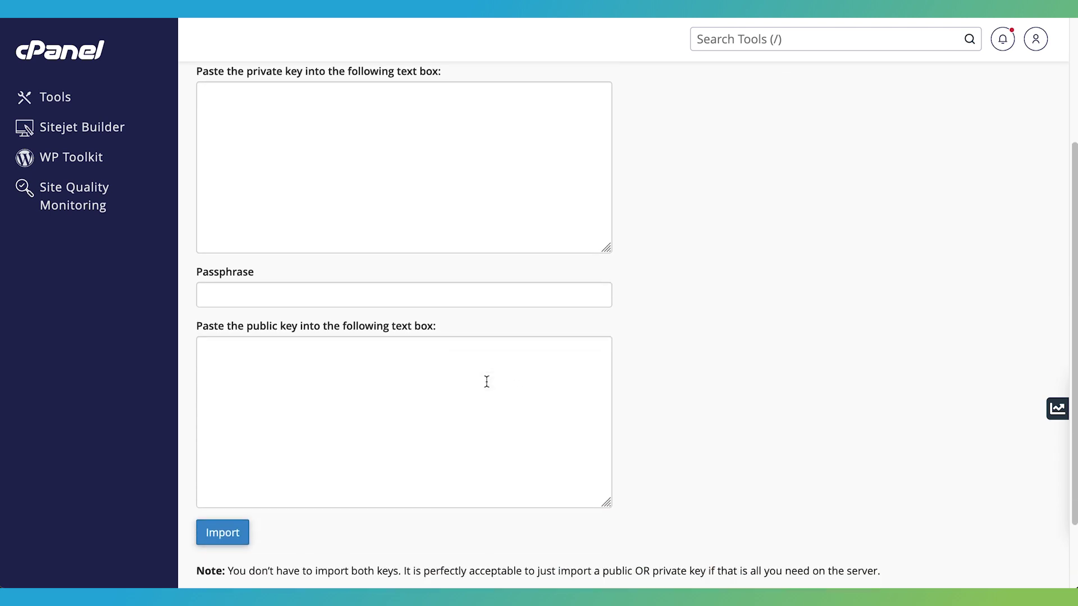
click(223, 519)
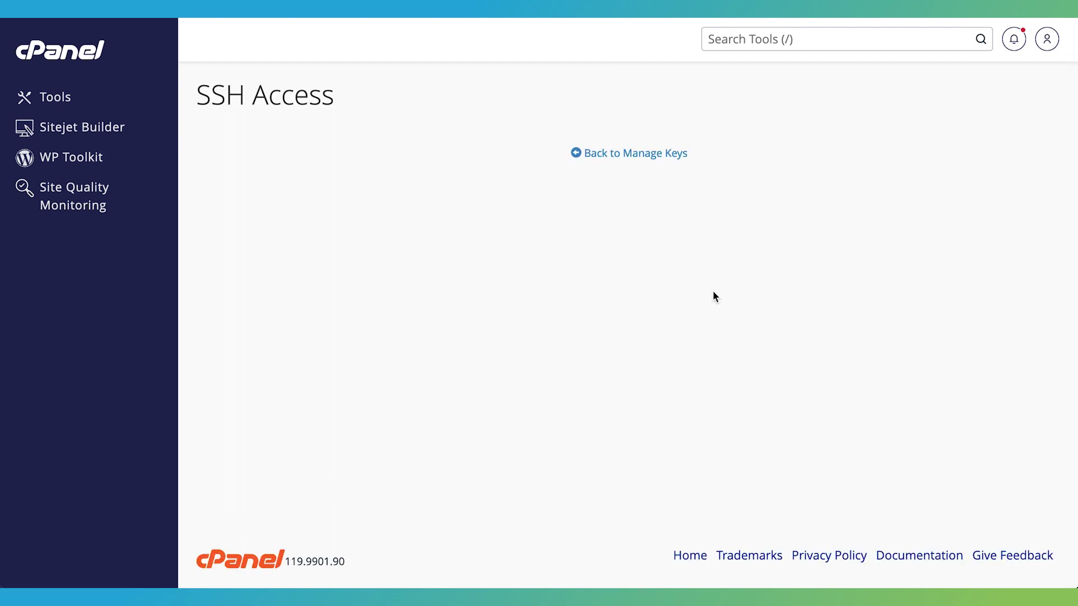
click(663, 154)
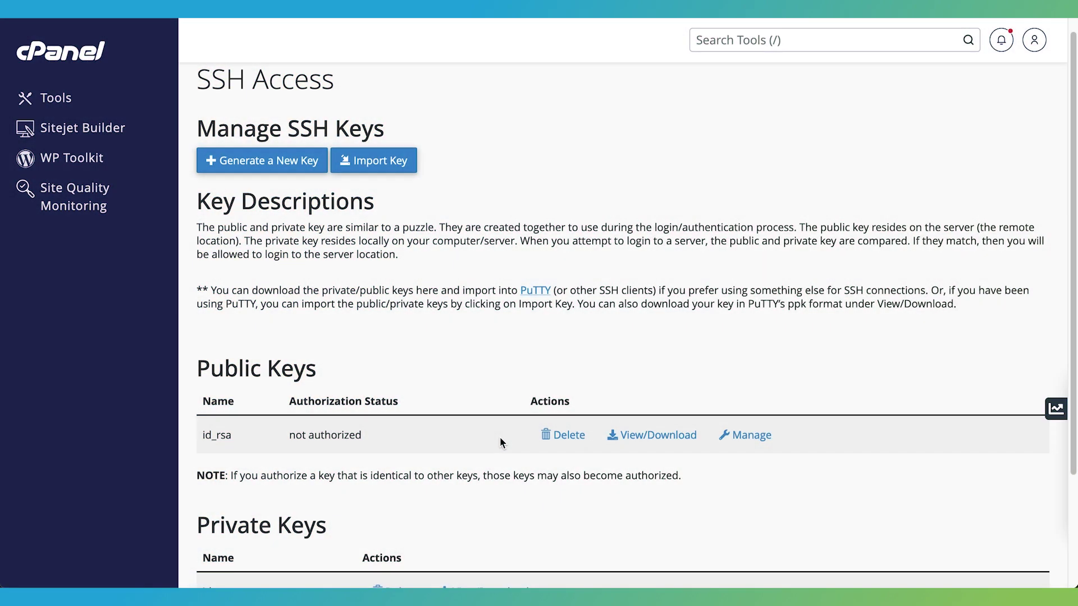
- Authorize the id_rsa.pub public key from its Manage page
click(751, 435)
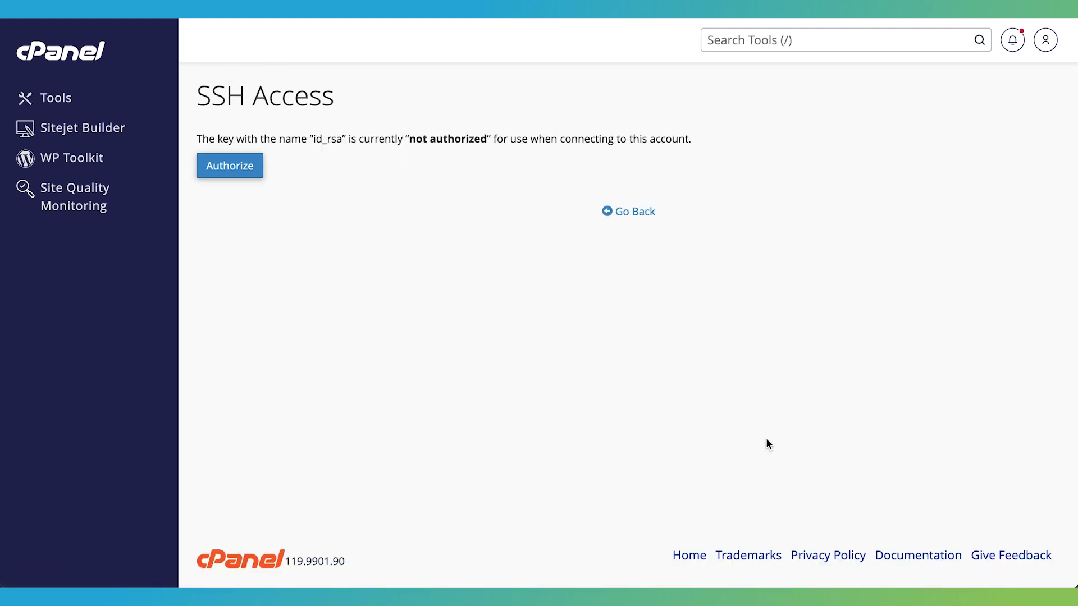
click(260, 178)
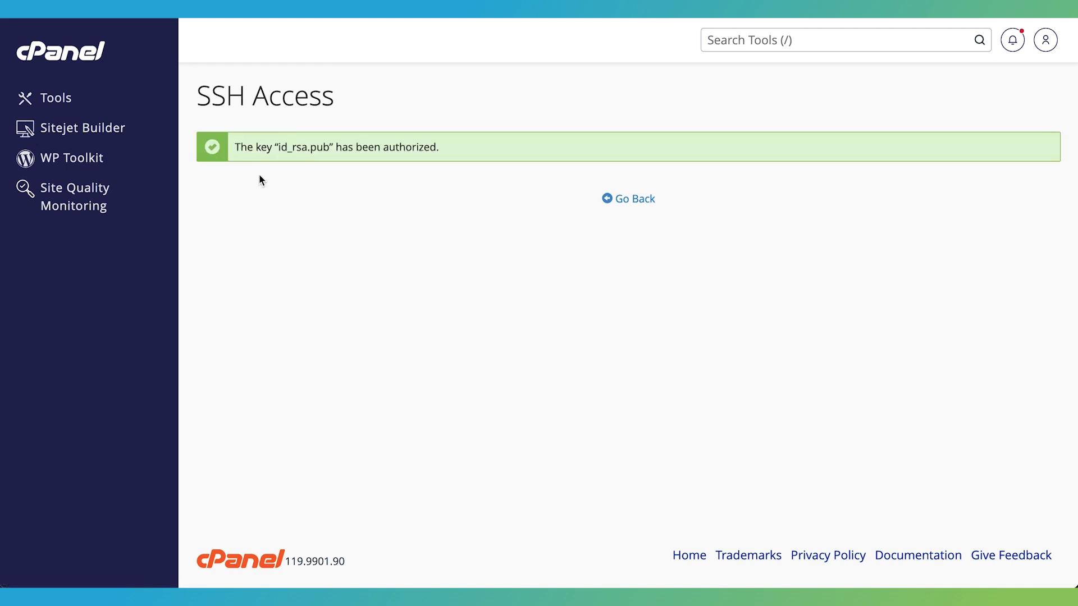